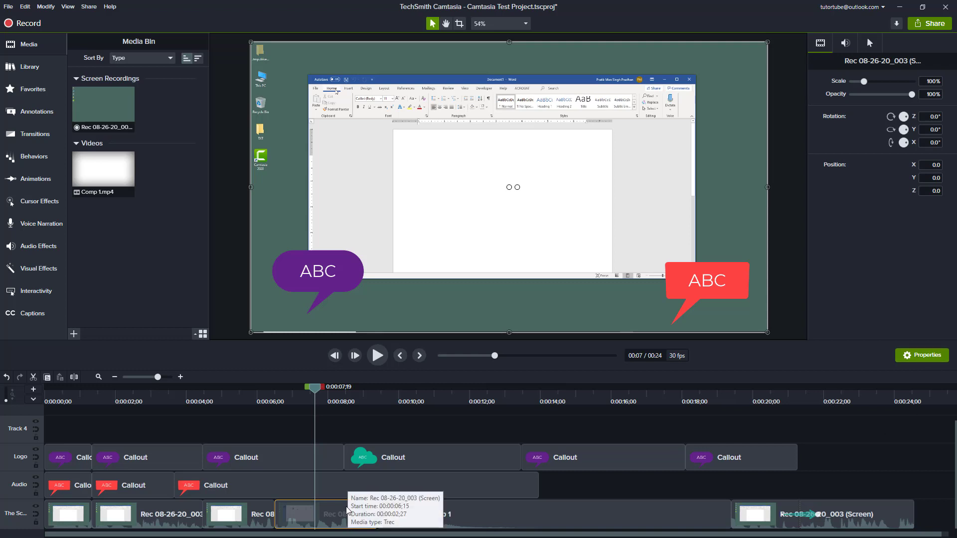
Enable solo on the bottom screen recording track and place the playhead at 0:00:07;21.
{"action": "right_click", "coordinate": [13, 518]}
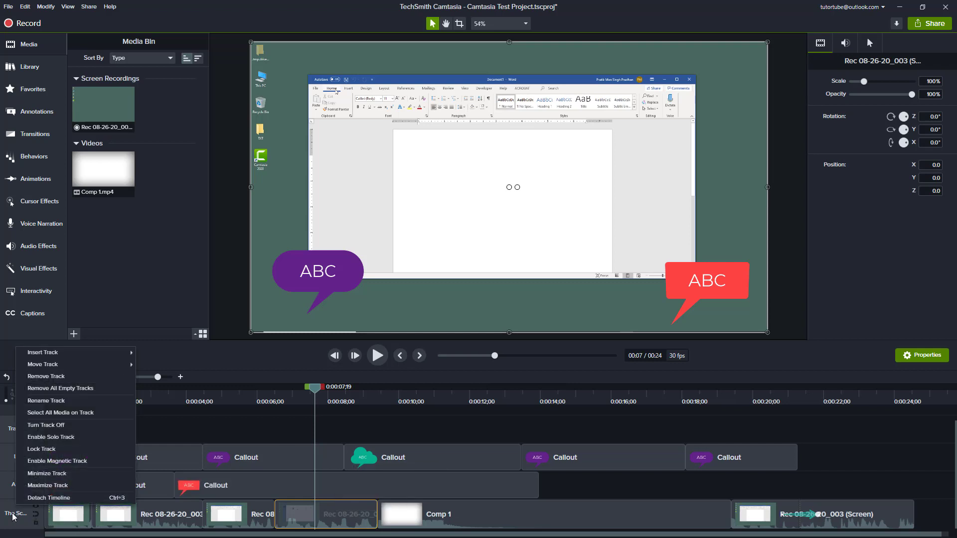
{"action": "left_click", "coordinate": [56, 438]}
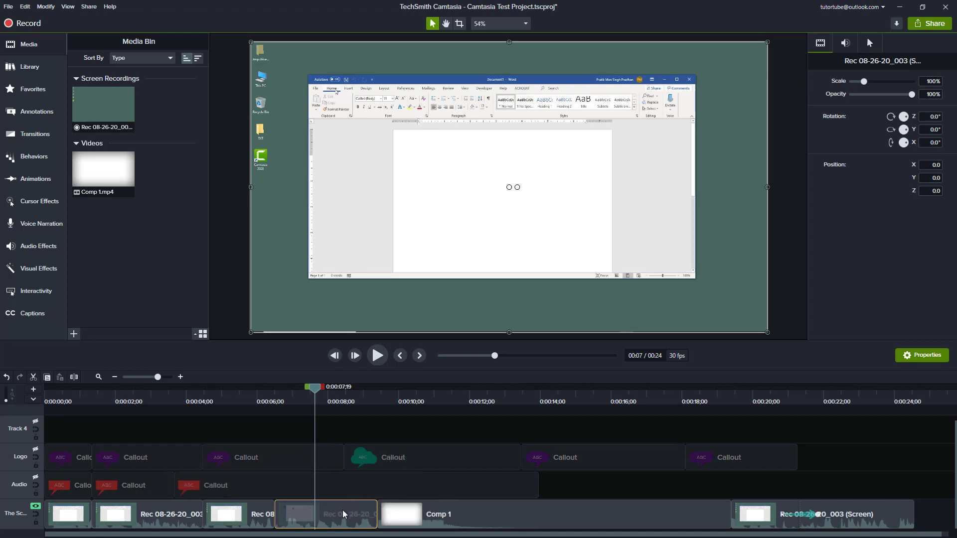
{"action": "mouse_move", "coordinate": [319, 390]}
{"action": "left_mouse_down"}
{"action": "mouse_move", "coordinate": [333, 393]}
{"action": "mouse_move", "coordinate": [321, 398]}
{"action": "left_mouse_up"}
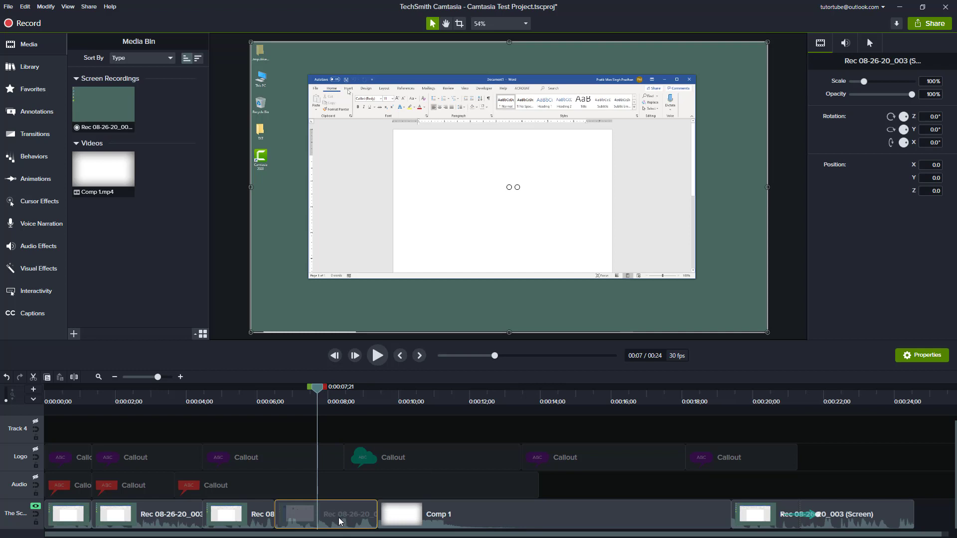
Review the selected screen recording clip's audio and cursor properties and return to its visual properties.
{"action": "left_click", "coordinate": [908, 356]}
{"action": "left_click", "coordinate": [910, 357]}
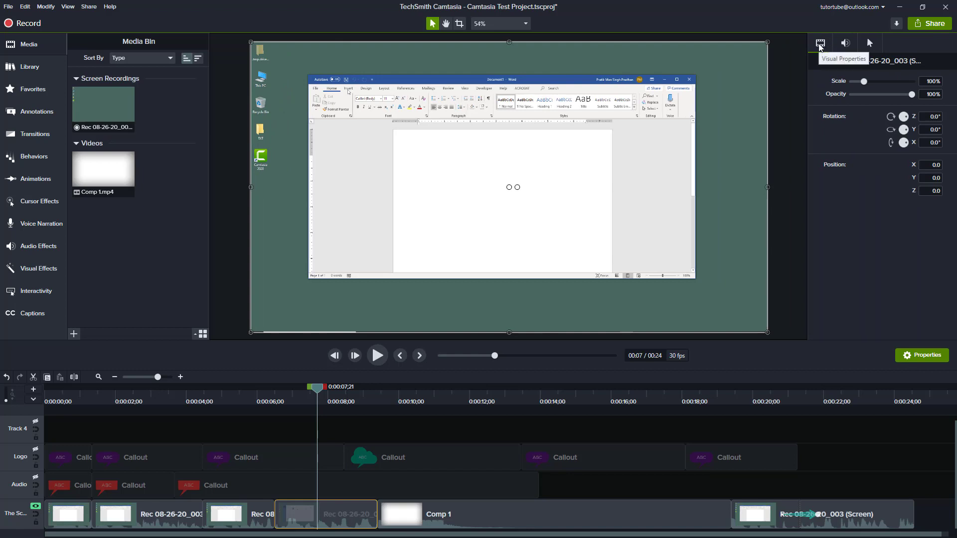
{"action": "left_click", "coordinate": [845, 43]}
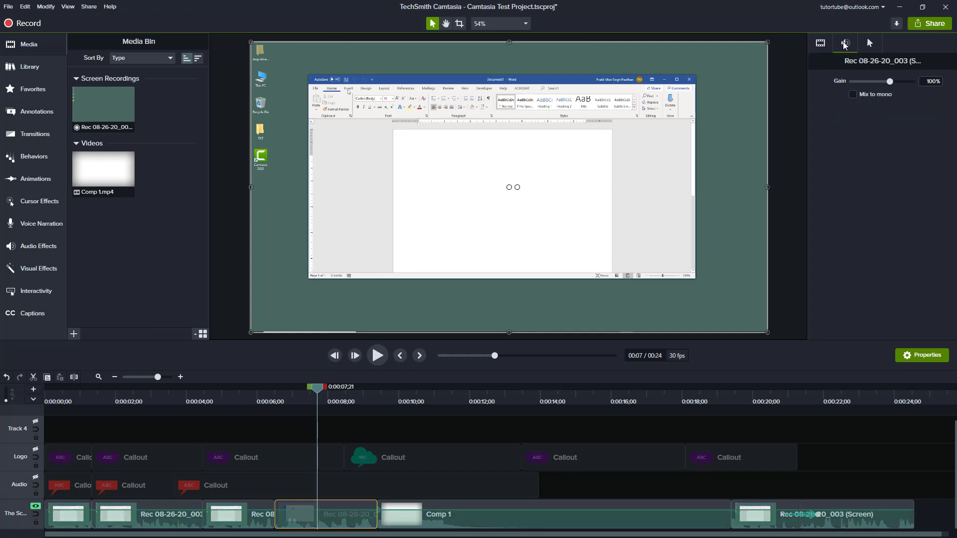
{"action": "left_click", "coordinate": [871, 44]}
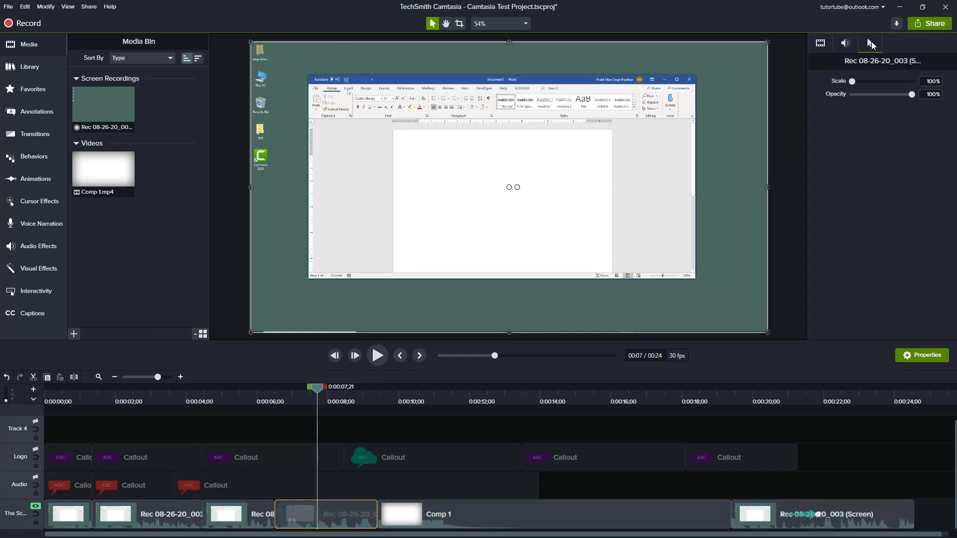
{"action": "left_click", "coordinate": [823, 49]}
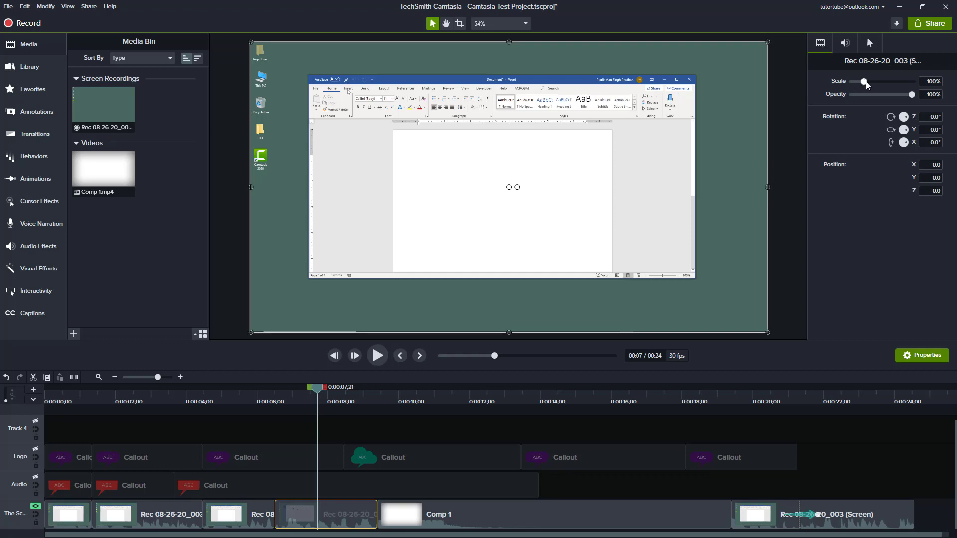
Scale the selected screen recording clip to 75% and try adjusting its opacity.
{"action": "mouse_move", "coordinate": [865, 82]}
{"action": "left_mouse_down"}
{"action": "mouse_move", "coordinate": [885, 84]}
{"action": "mouse_move", "coordinate": [856, 83]}
{"action": "left_mouse_up"}
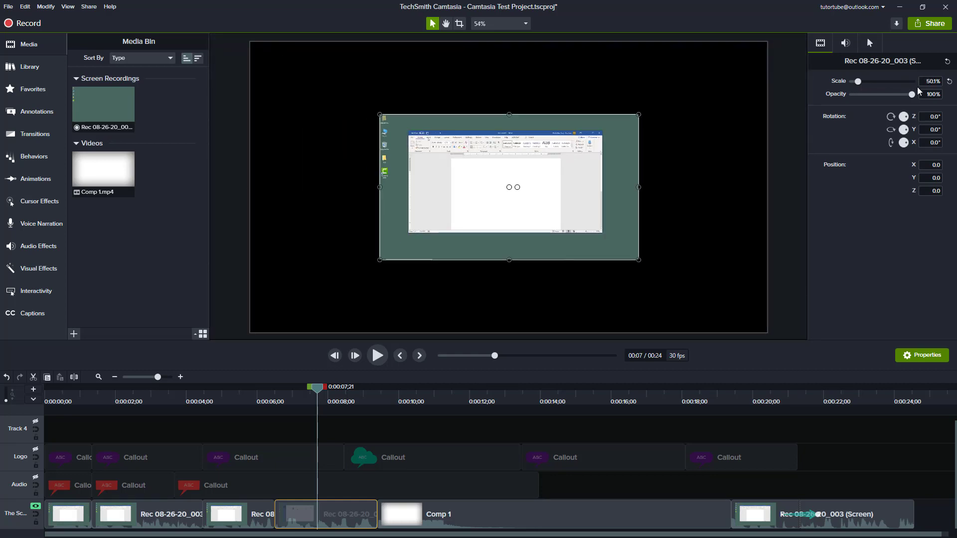
{"action": "left_click", "coordinate": [938, 81]}
{"action": "type", "text": "75"}
{"action": "key", "text": "Return"}
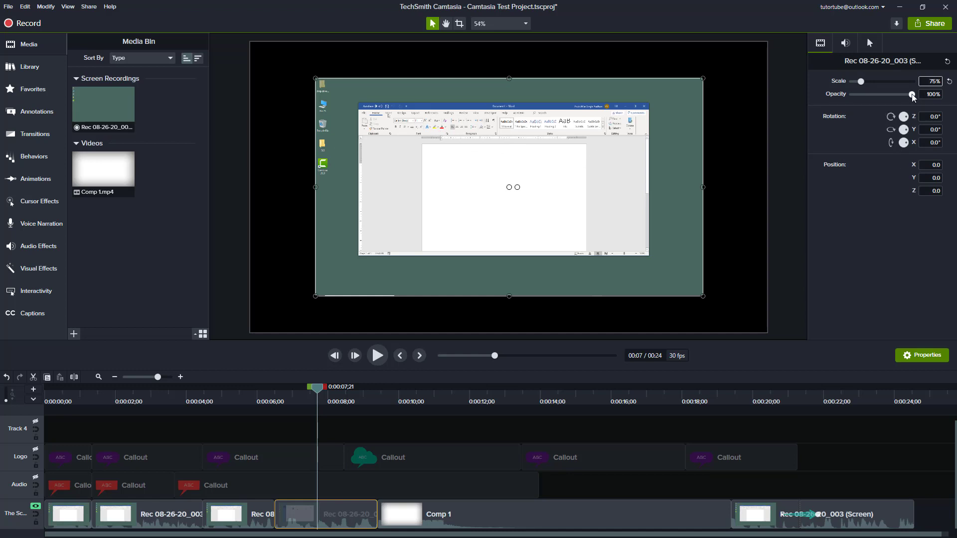
{"action": "mouse_move", "coordinate": [912, 95]}
{"action": "left_mouse_down"}
{"action": "mouse_move", "coordinate": [865, 95]}
{"action": "mouse_move", "coordinate": [919, 100]}
{"action": "left_mouse_up"}
Disable solo on the screen recording track and lower the purple callout's opacity at the playhead to 35%.
{"action": "right_click", "coordinate": [20, 496]}
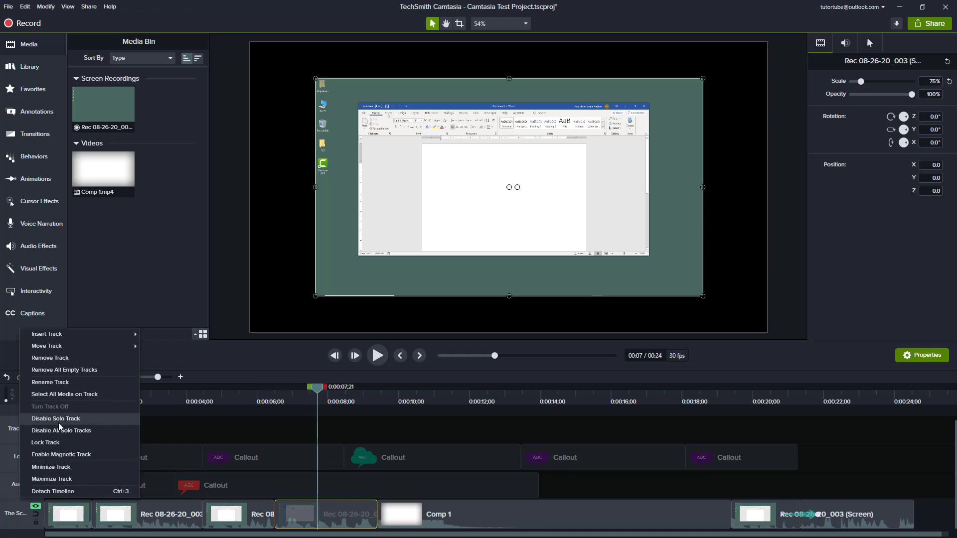
{"action": "left_click", "coordinate": [58, 419]}
{"action": "left_click", "coordinate": [312, 454]}
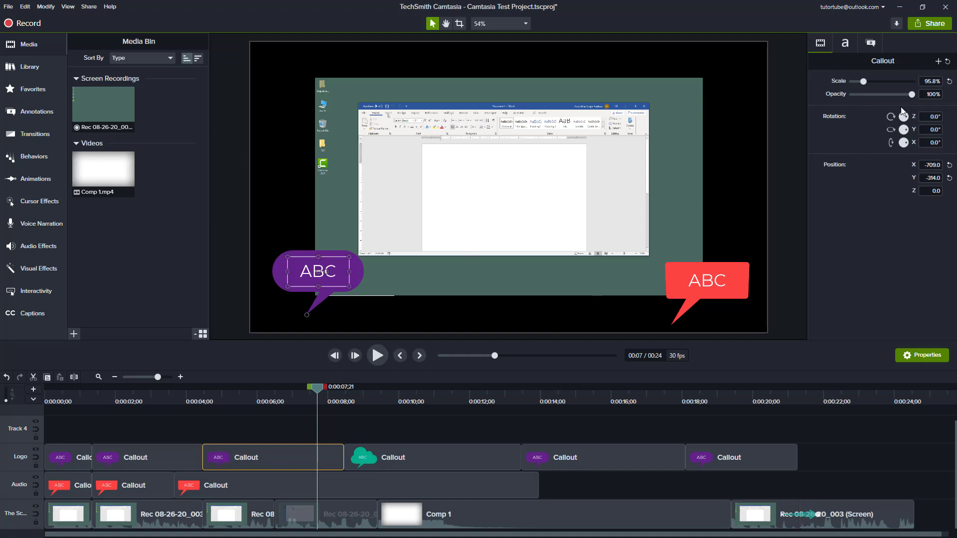
{"action": "left_click_drag", "start_coordinate": [912, 95], "coordinate": [872, 102]}
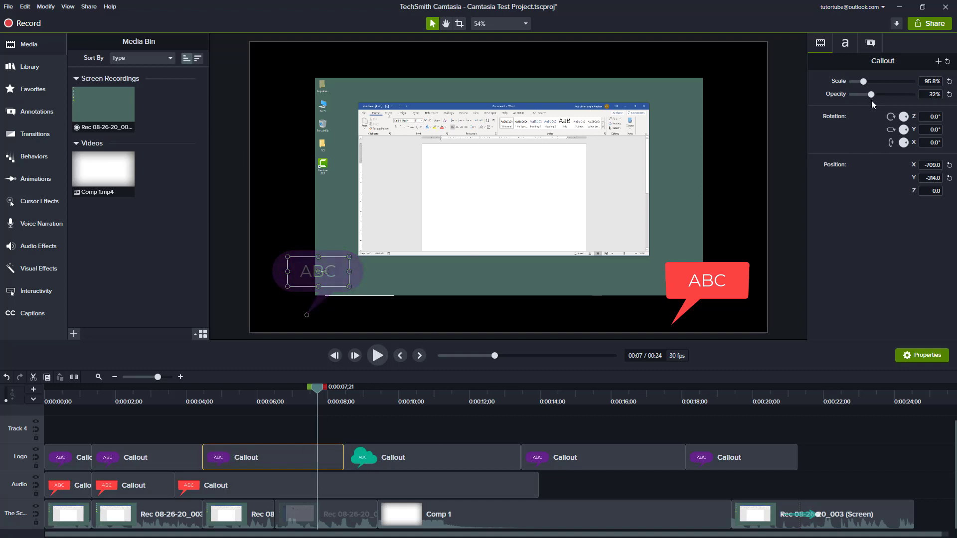
Enable solo on the screen recording track again and select its clip at the playhead.
{"action": "right_click", "coordinate": [10, 521]}
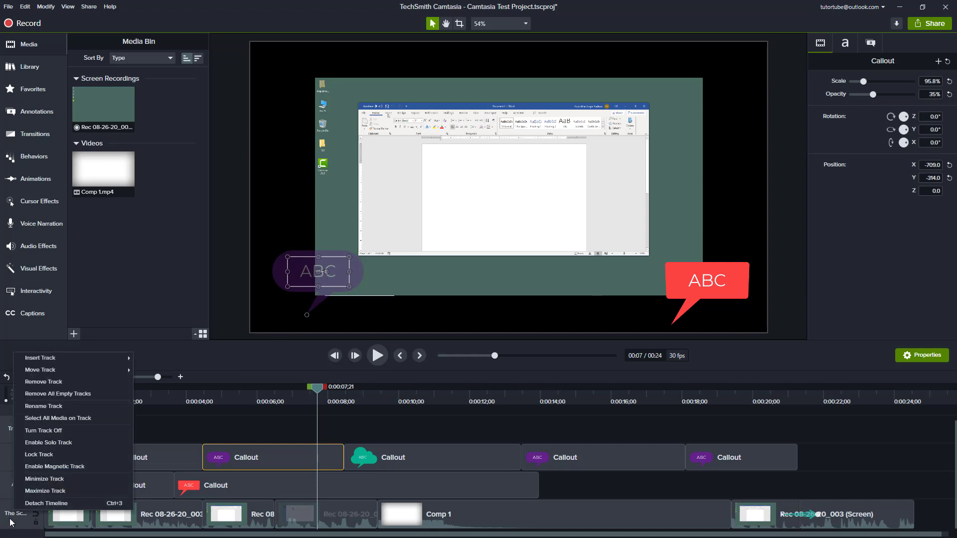
{"action": "left_click", "coordinate": [67, 443]}
{"action": "left_click", "coordinate": [299, 517]}
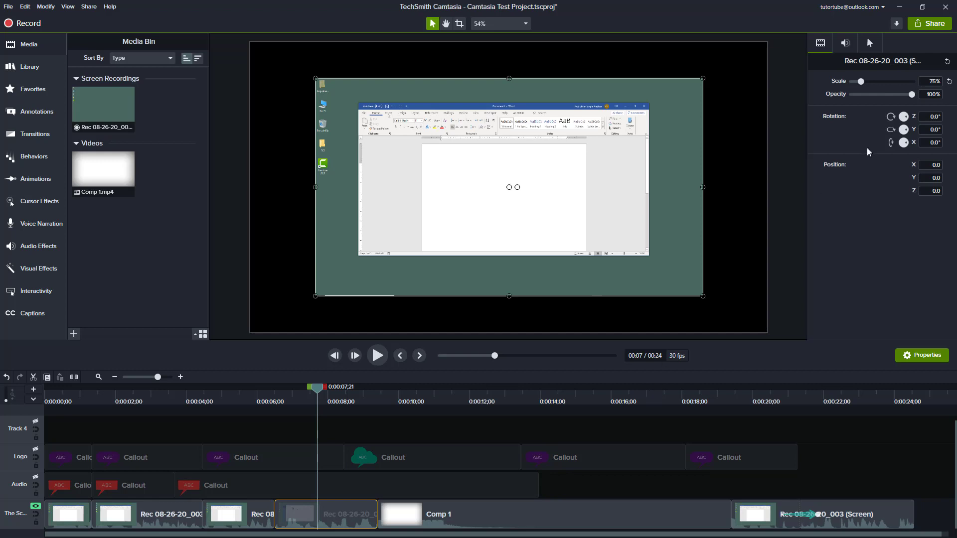
Try rotating the screen recording clip around the Z axis, including 45°, and set the rotation back to 0°.
{"action": "mouse_move", "coordinate": [908, 93]}
{"action": "left_mouse_down"}
{"action": "mouse_move", "coordinate": [892, 95]}
{"action": "mouse_move", "coordinate": [920, 95]}
{"action": "left_mouse_up"}
{"action": "left_click_drag", "start_coordinate": [906, 117], "coordinate": [916, 116]}
{"action": "left_click", "coordinate": [930, 116]}
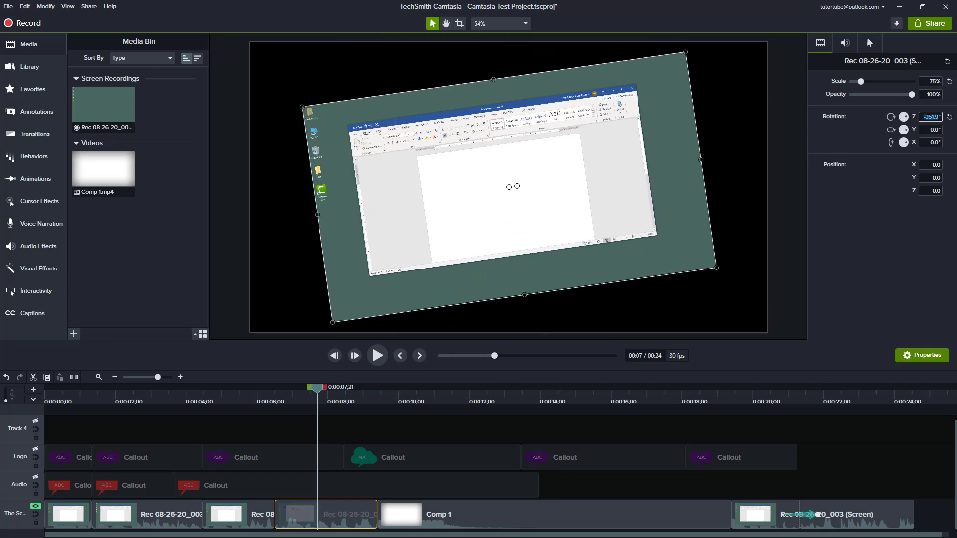
{"action": "type", "text": "45"}
{"action": "key", "text": "Return"}
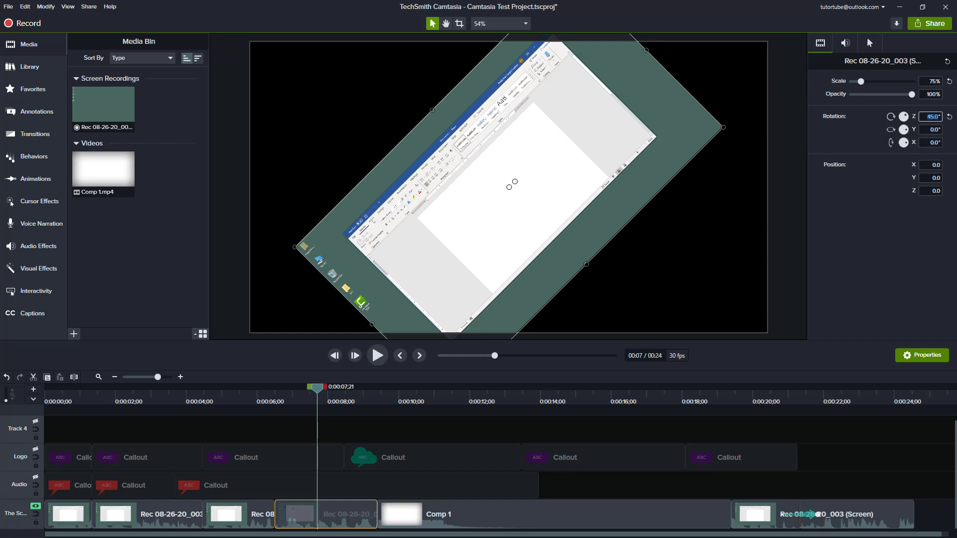
{"action": "type", "text": "0"}
{"action": "key", "text": "Return"}
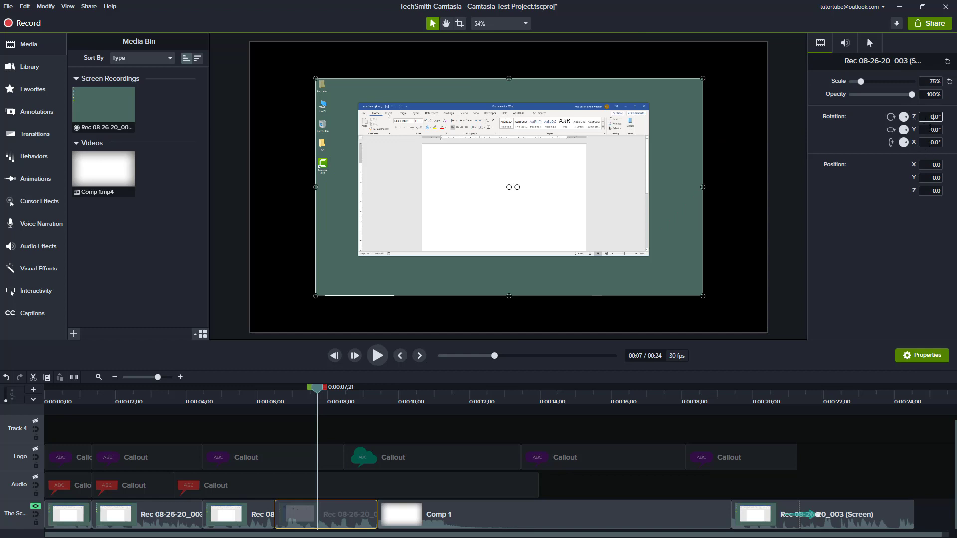
Try a Y rotation of about 60.9° and a 65% scale on the clip, and reset all its visual properties.
{"action": "left_click", "coordinate": [933, 129]}
{"action": "mouse_move", "coordinate": [907, 129]}
{"action": "left_mouse_down"}
{"action": "mouse_move", "coordinate": [911, 142]}
{"action": "mouse_move", "coordinate": [914, 116]}
{"action": "left_mouse_up"}
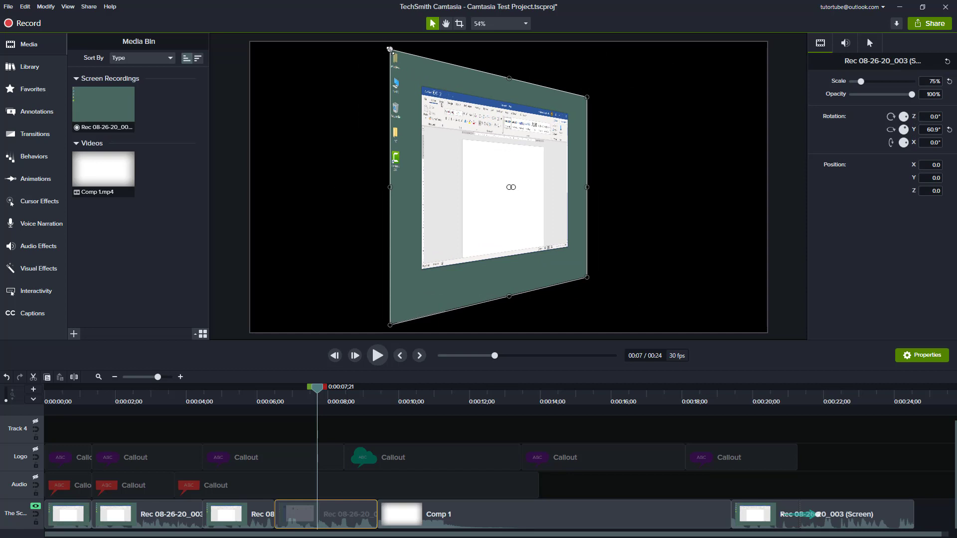
{"action": "left_click_drag", "start_coordinate": [389, 50], "coordinate": [426, 92]}
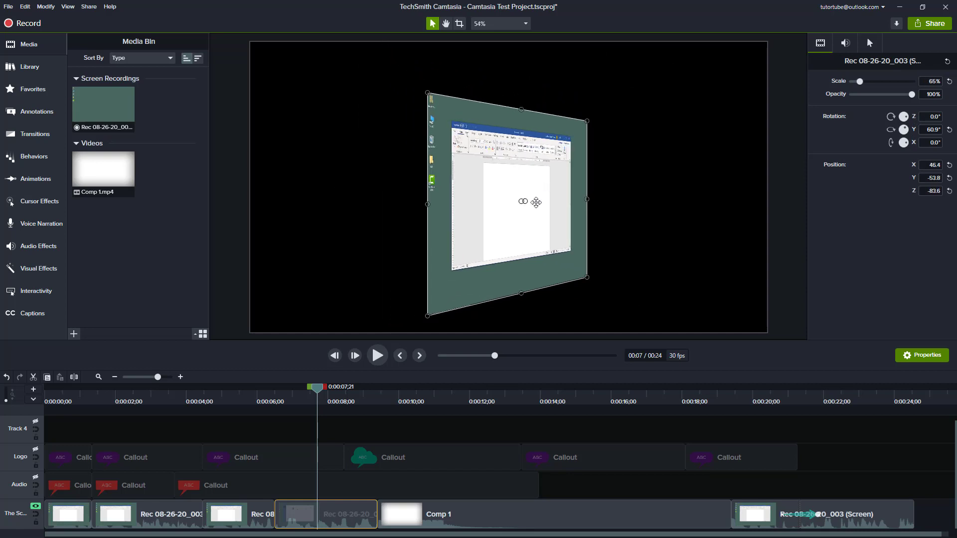
{"action": "left_click_drag", "start_coordinate": [523, 201], "coordinate": [549, 198]}
{"action": "left_click", "coordinate": [949, 82]}
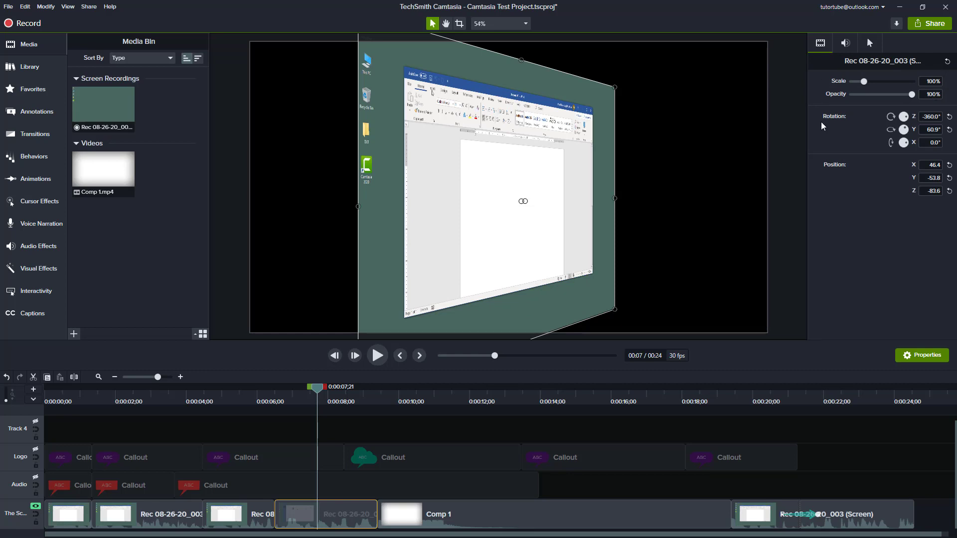
{"action": "left_click", "coordinate": [947, 62]}
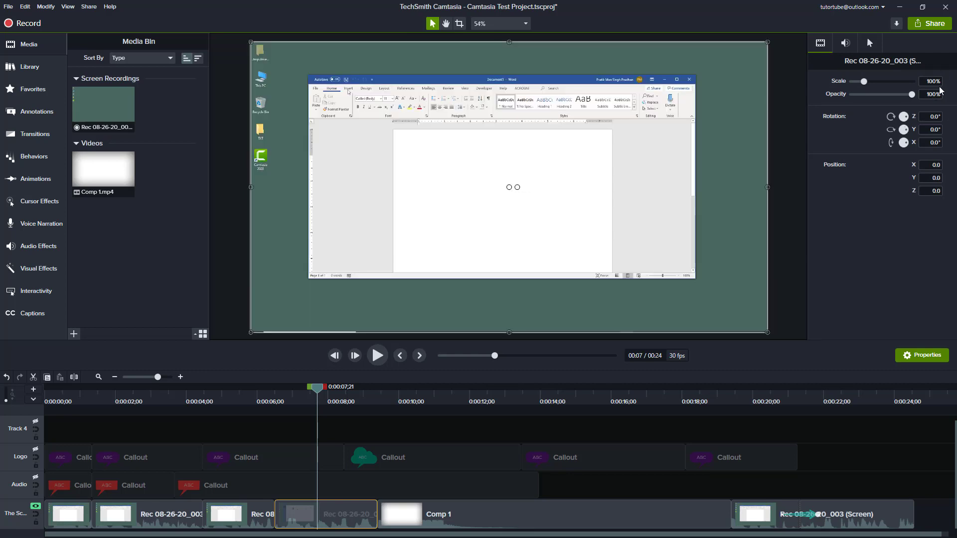
Tilt the clip -45° around the X axis and reset its visual properties.
{"action": "mouse_move", "coordinate": [915, 145]}
{"action": "left_mouse_down"}
{"action": "mouse_move", "coordinate": [924, 153]}
{"action": "mouse_move", "coordinate": [913, 154]}
{"action": "left_mouse_up"}
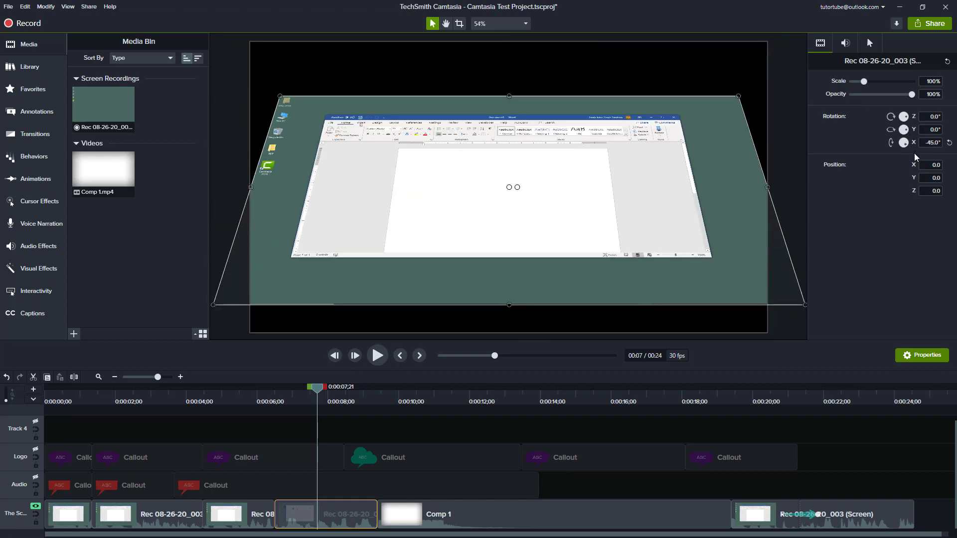
{"action": "left_click", "coordinate": [951, 62]}
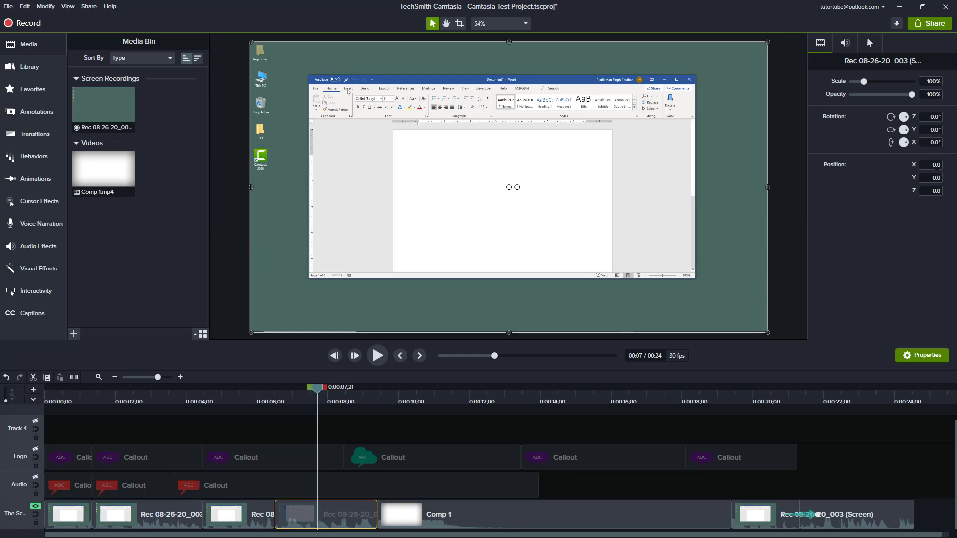
Set the clip's X and Y positions to 50 and reset the Y position.
{"action": "left_click", "coordinate": [927, 165]}
{"action": "type", "text": "50"}
{"action": "key", "text": "Return"}
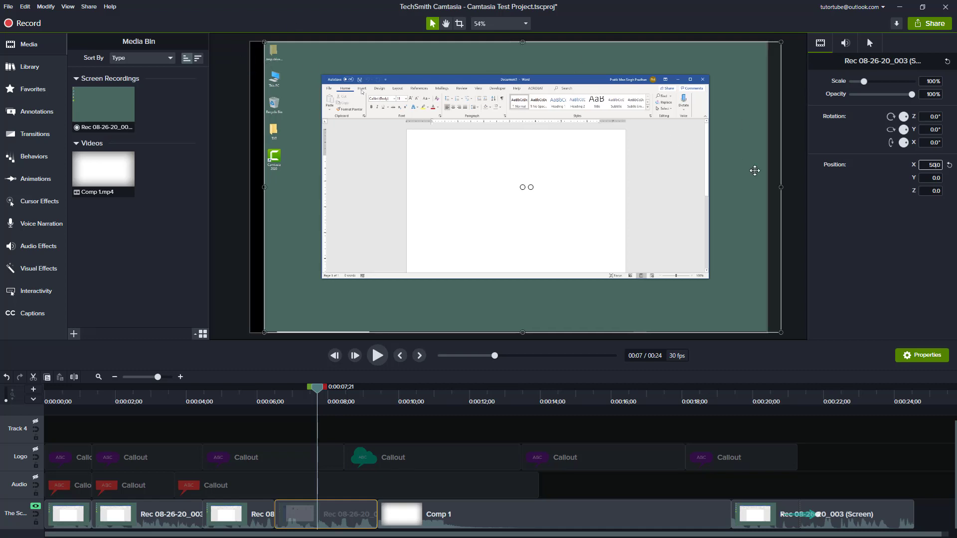
{"action": "left_click", "coordinate": [931, 178]}
{"action": "type", "text": "50"}
{"action": "key", "text": "Return"}
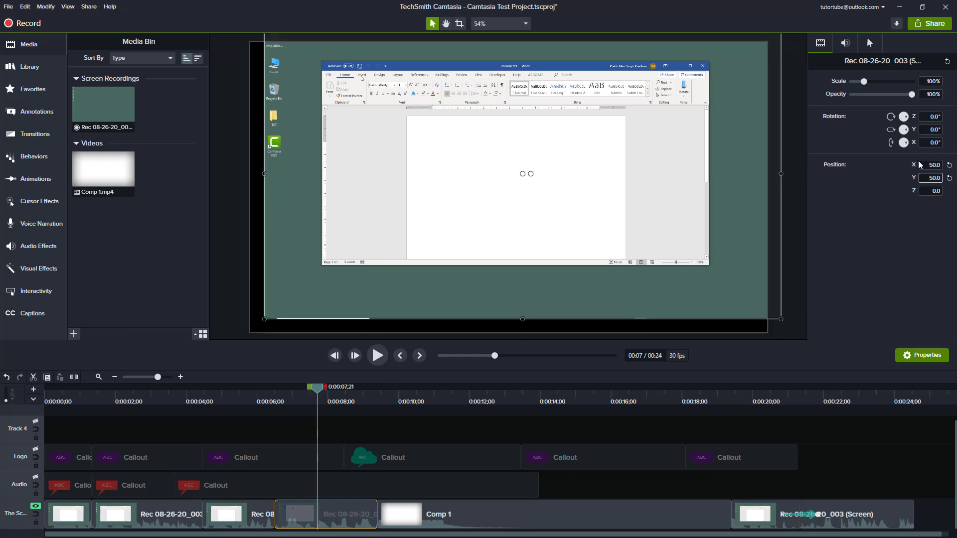
{"action": "left_click", "coordinate": [949, 178]}
{"action": "left_click", "coordinate": [928, 190]}
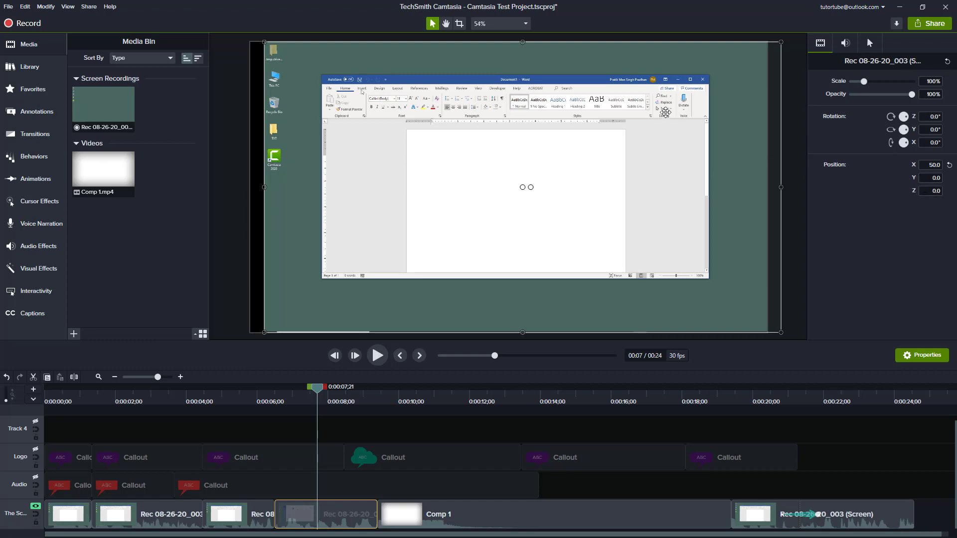
Shrink the clip on the canvas to about 62.2% scale and move it to about X 31.5, Y -26.6.
{"action": "left_click_drag", "start_coordinate": [780, 42], "coordinate": [597, 145]}
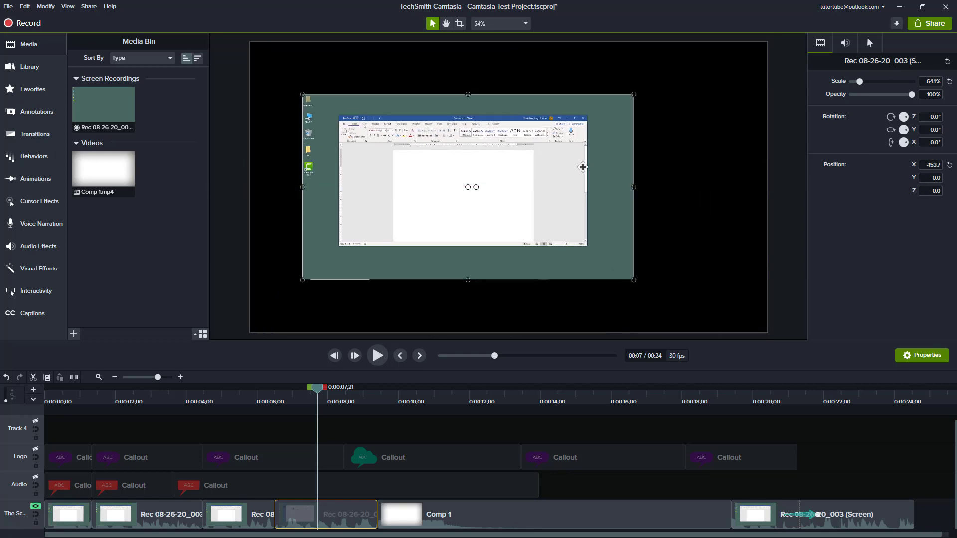
{"action": "left_click_drag", "start_coordinate": [581, 167], "coordinate": [634, 179]}
{"action": "left_click", "coordinate": [689, 294]}
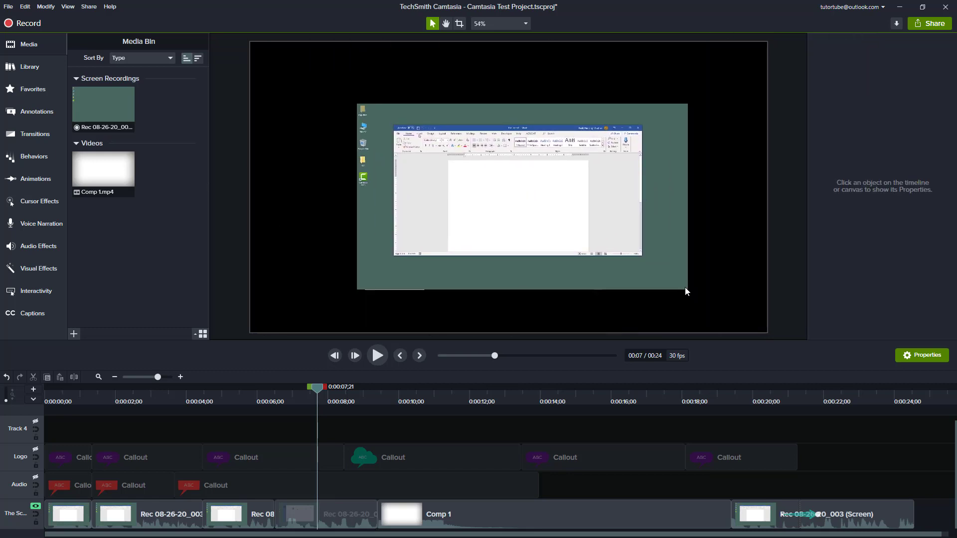
{"action": "left_click", "coordinate": [672, 266]}
{"action": "left_click_drag", "start_coordinate": [688, 291], "coordinate": [674, 271]}
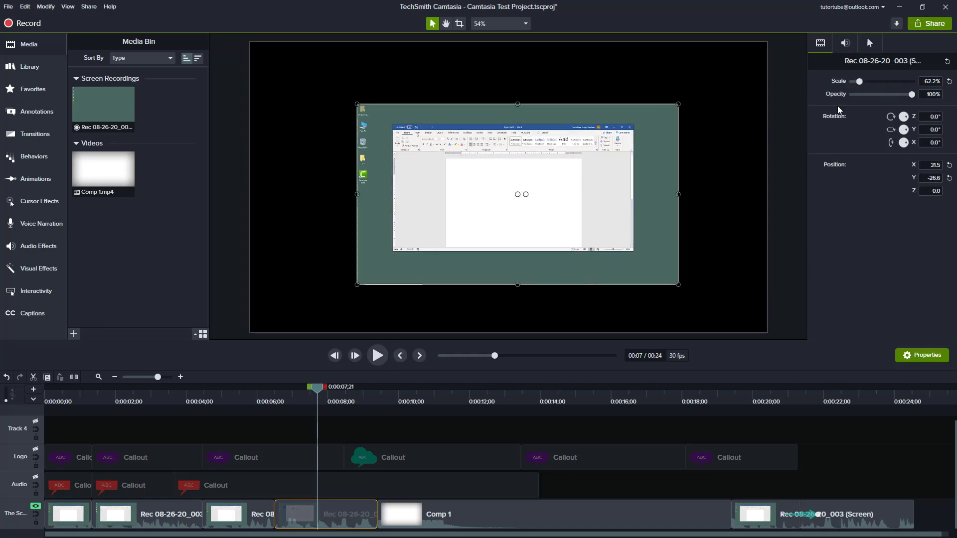
Shift the clip left on the canvas, reset its X position, and shift it left again to about X -181.5.
{"action": "left_click_drag", "start_coordinate": [591, 148], "coordinate": [561, 148]}
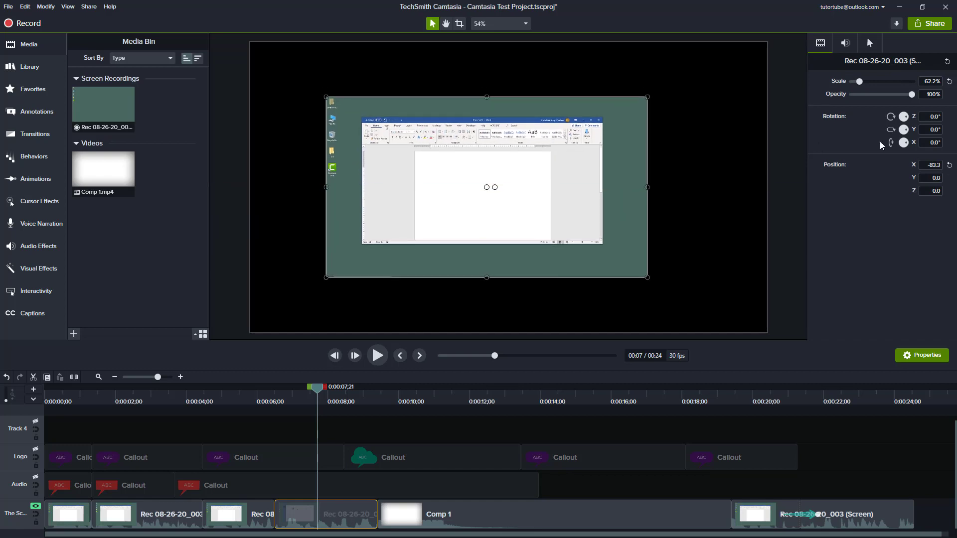
{"action": "left_click", "coordinate": [950, 165]}
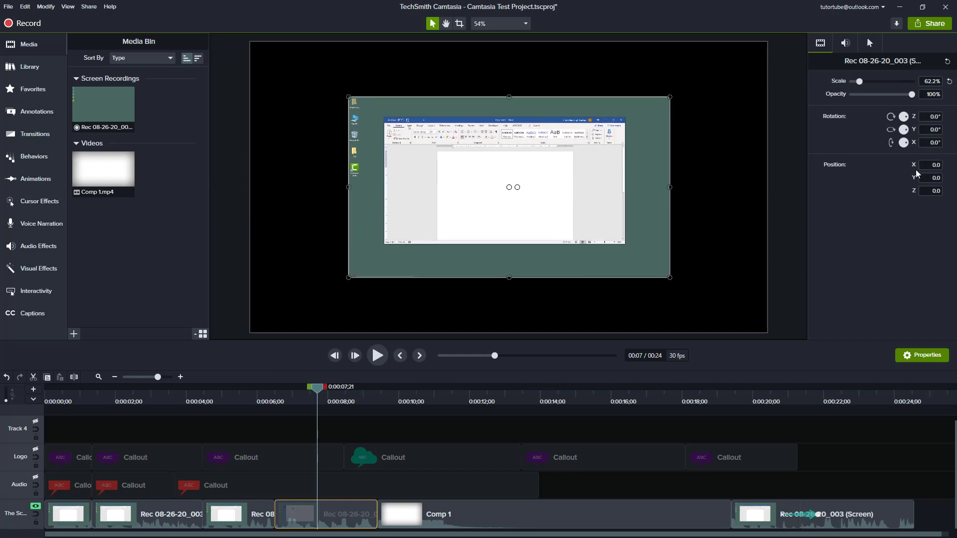
{"action": "left_click_drag", "start_coordinate": [511, 150], "coordinate": [462, 149]}
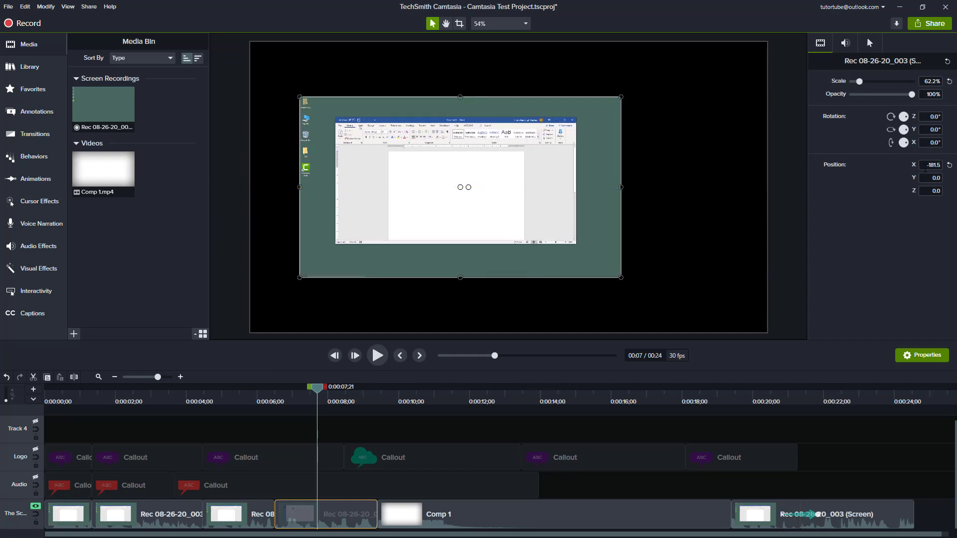
Set the clip's X position to -200 and reset all its visual properties.
{"action": "left_click", "coordinate": [926, 168]}
{"action": "type", "text": "-200"}
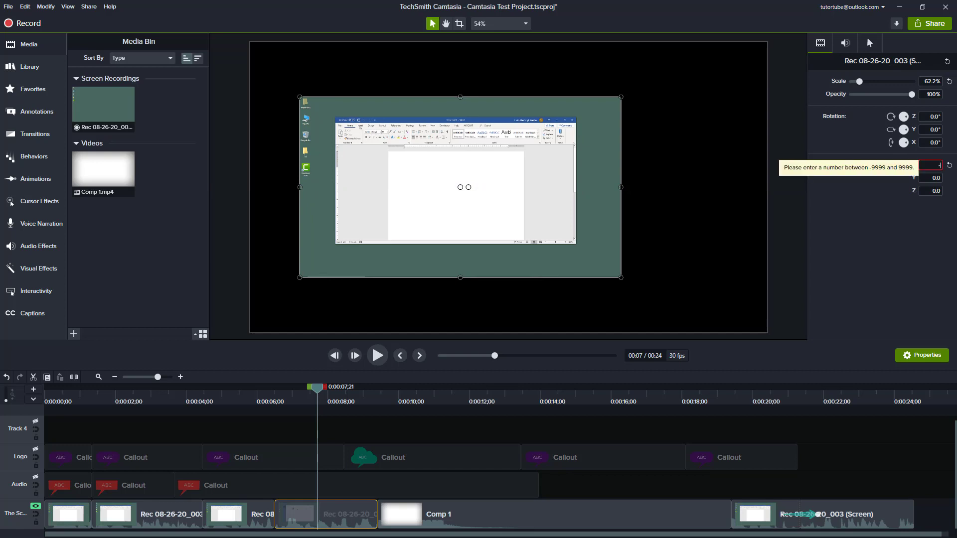
{"action": "key", "text": "Return"}
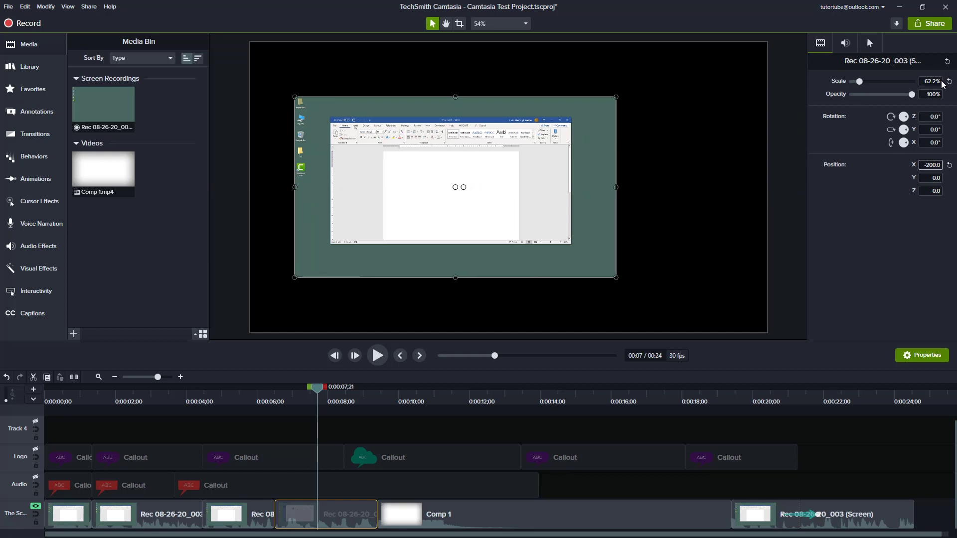
{"action": "left_click", "coordinate": [948, 61]}
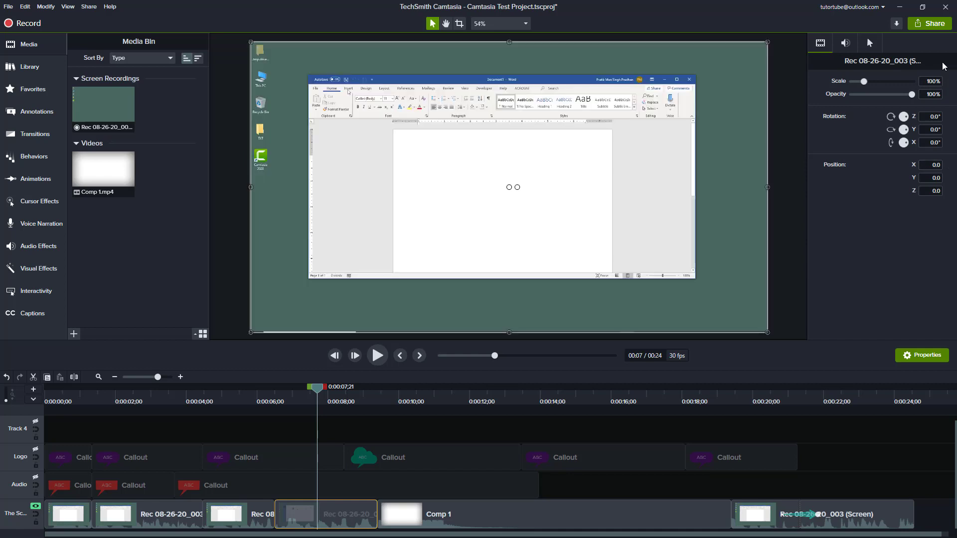
Raise the audio gain of the screen recording clip before Comp 1 to 250% and enlarge its timeline track to show the waveform.
{"action": "left_click", "coordinate": [846, 44]}
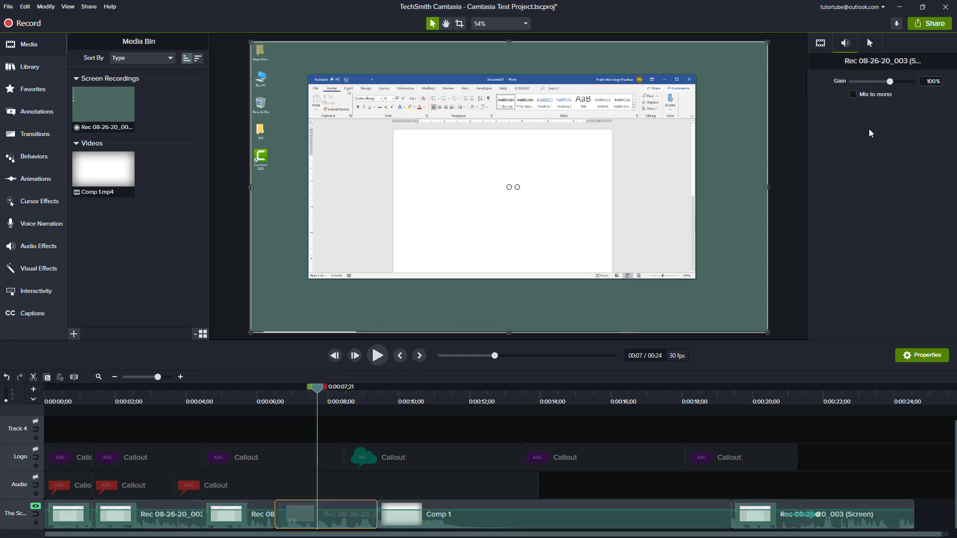
{"action": "left_click", "coordinate": [664, 488]}
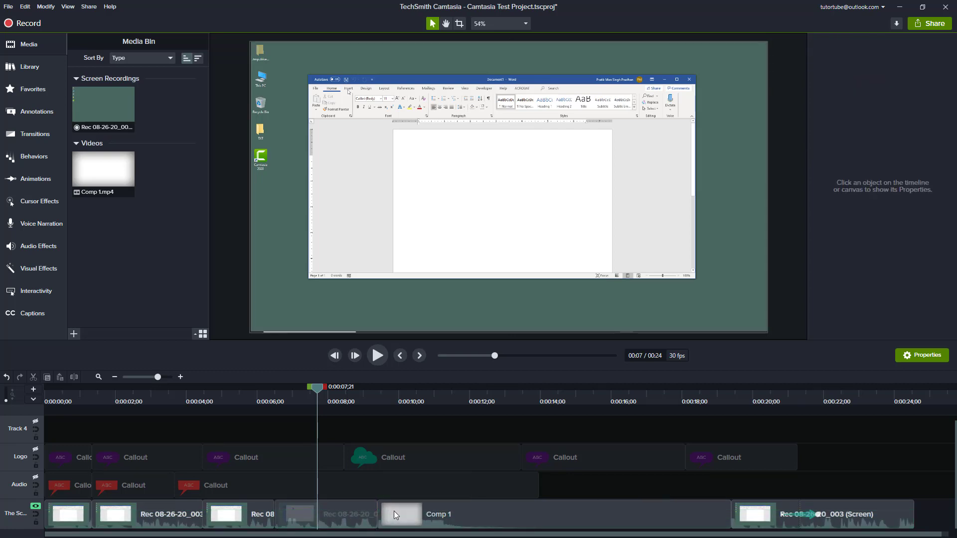
{"action": "left_click", "coordinate": [347, 526]}
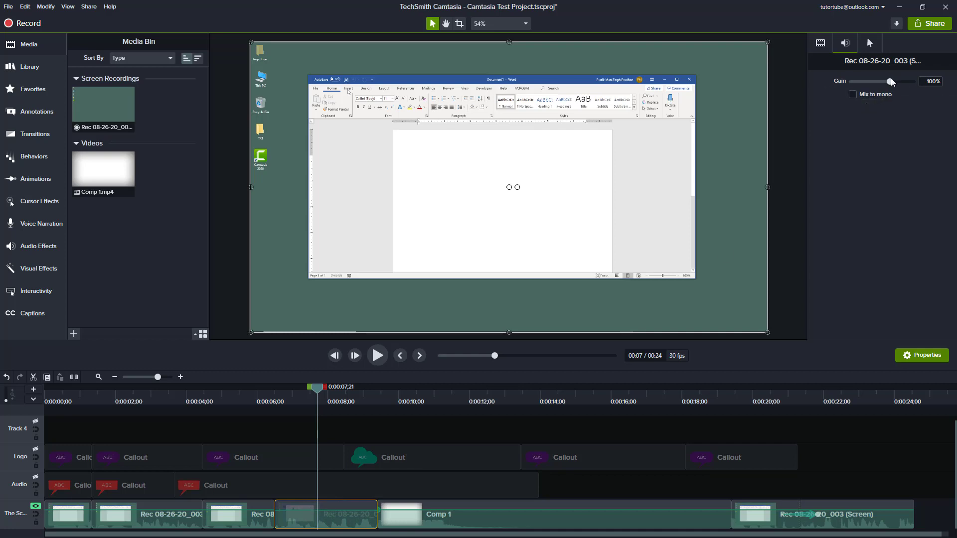
{"action": "left_click_drag", "start_coordinate": [890, 81], "coordinate": [923, 80]}
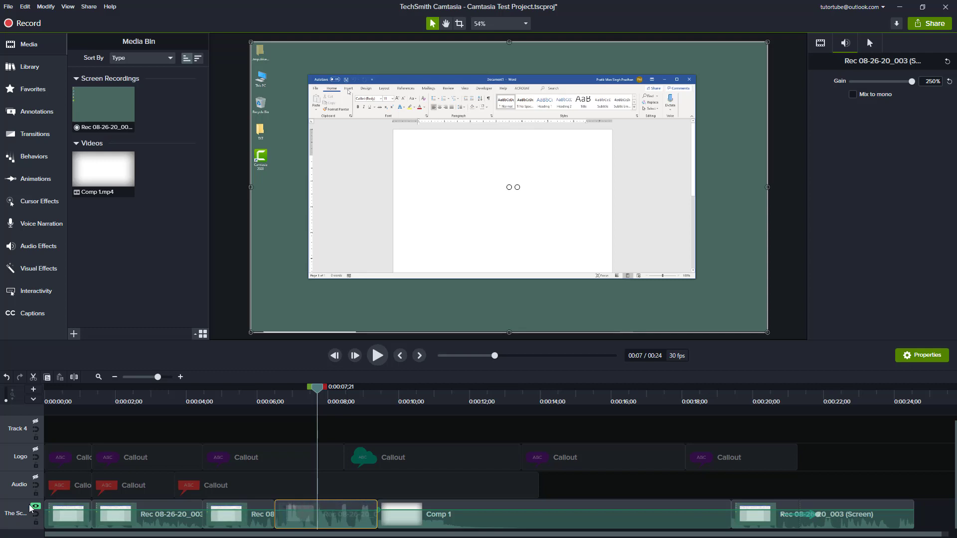
{"action": "left_click_drag", "start_coordinate": [21, 499], "coordinate": [21, 439]}
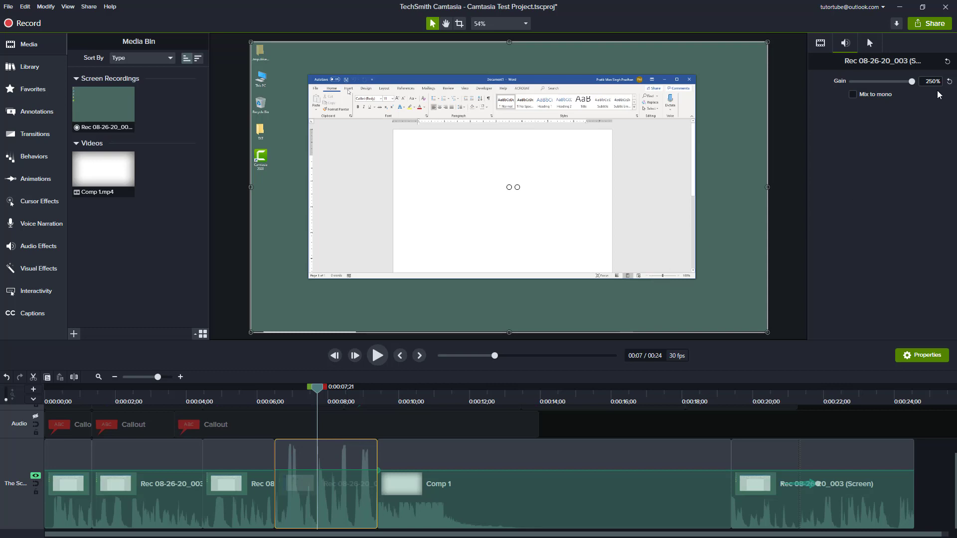
{"action": "left_click", "coordinate": [864, 96]}
Scale the clip's cursor to 500% and lower the cursor opacity to about 13%, previewing frames around the 8-second mark.
{"action": "left_click", "coordinate": [869, 43]}
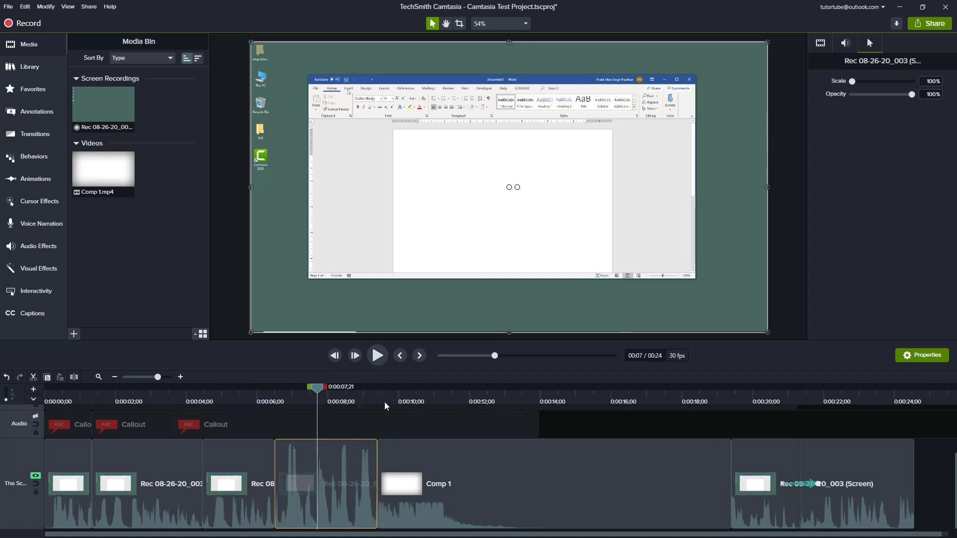
{"action": "left_click", "coordinate": [336, 394]}
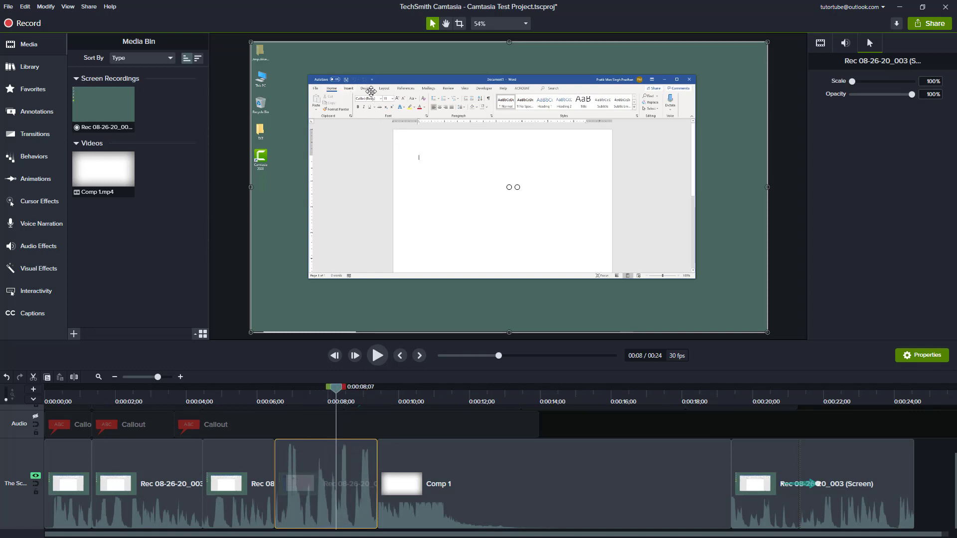
{"action": "left_click_drag", "start_coordinate": [852, 81], "coordinate": [911, 81]}
{"action": "mouse_move", "coordinate": [338, 390]}
{"action": "left_mouse_down"}
{"action": "mouse_move", "coordinate": [285, 393]}
{"action": "mouse_move", "coordinate": [374, 394]}
{"action": "mouse_move", "coordinate": [301, 394]}
{"action": "mouse_move", "coordinate": [340, 393]}
{"action": "left_mouse_up"}
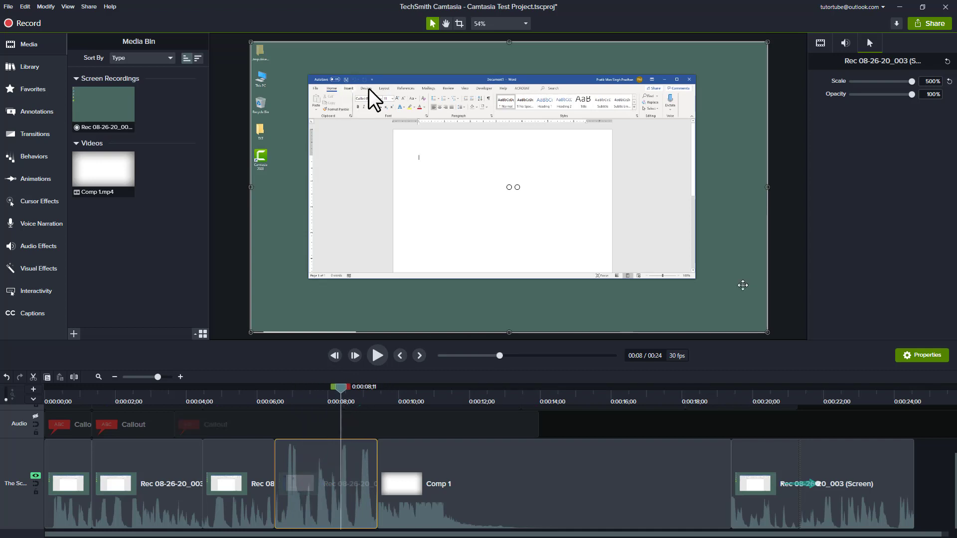
{"action": "left_click_drag", "start_coordinate": [911, 95], "coordinate": [862, 122]}
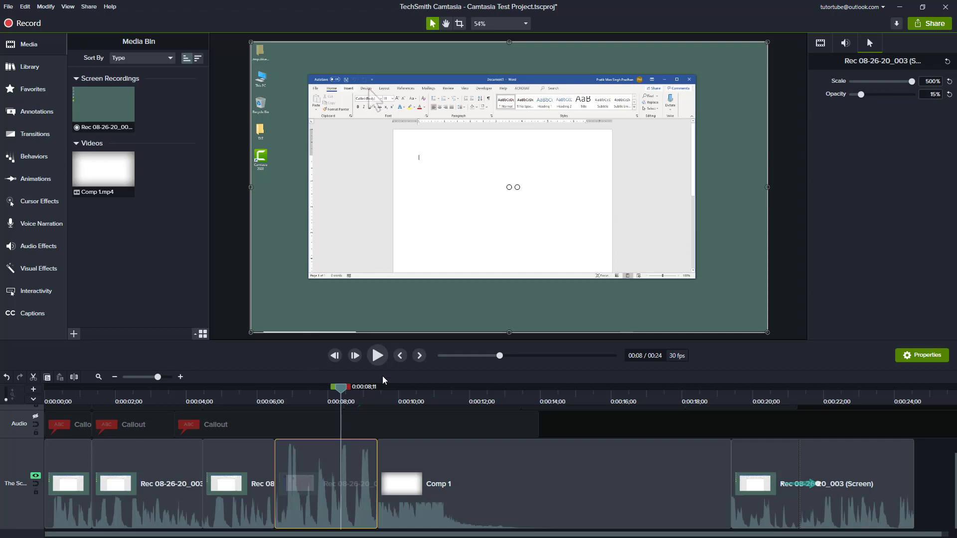
{"action": "mouse_move", "coordinate": [352, 392]}
{"action": "left_mouse_down"}
{"action": "mouse_move", "coordinate": [323, 393]}
{"action": "mouse_move", "coordinate": [358, 396]}
{"action": "left_mouse_up"}
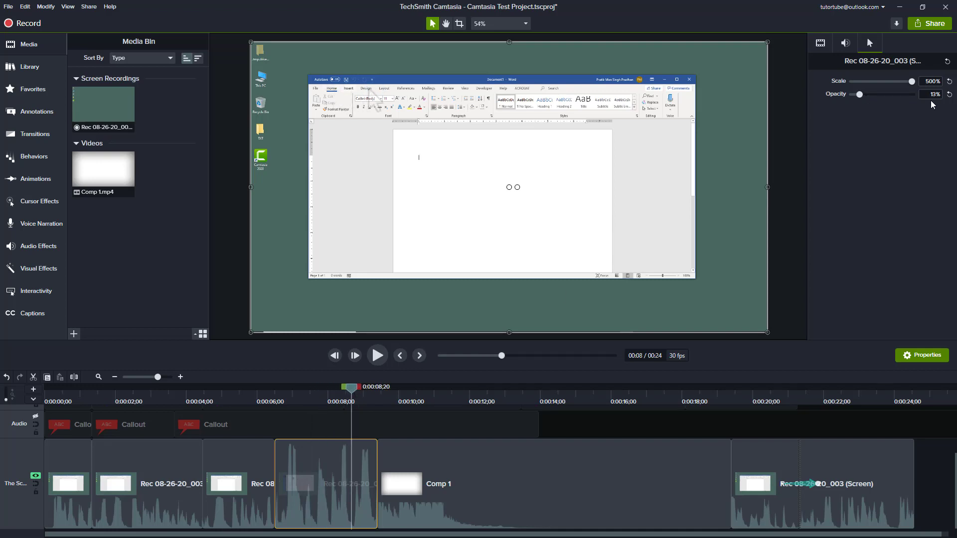
Restore the clip's cursor opacity to 100% and reset the cursor scale.
{"action": "left_click_drag", "start_coordinate": [860, 97], "coordinate": [917, 101]}
{"action": "left_click", "coordinate": [876, 98]}
{"action": "left_click", "coordinate": [949, 81]}
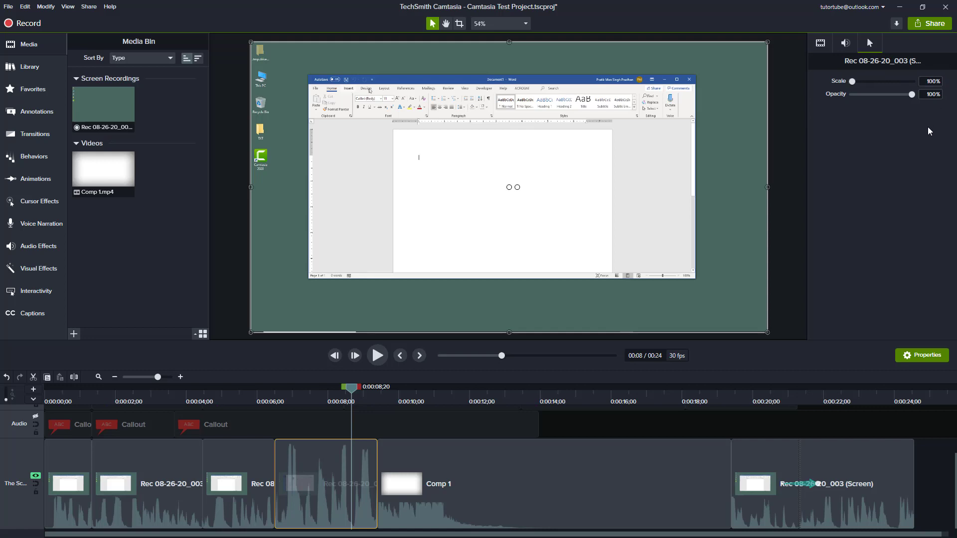
Review the clip's visual, audio and cursor properties in turn.
{"action": "left_click", "coordinate": [821, 44]}
{"action": "left_click", "coordinate": [844, 44]}
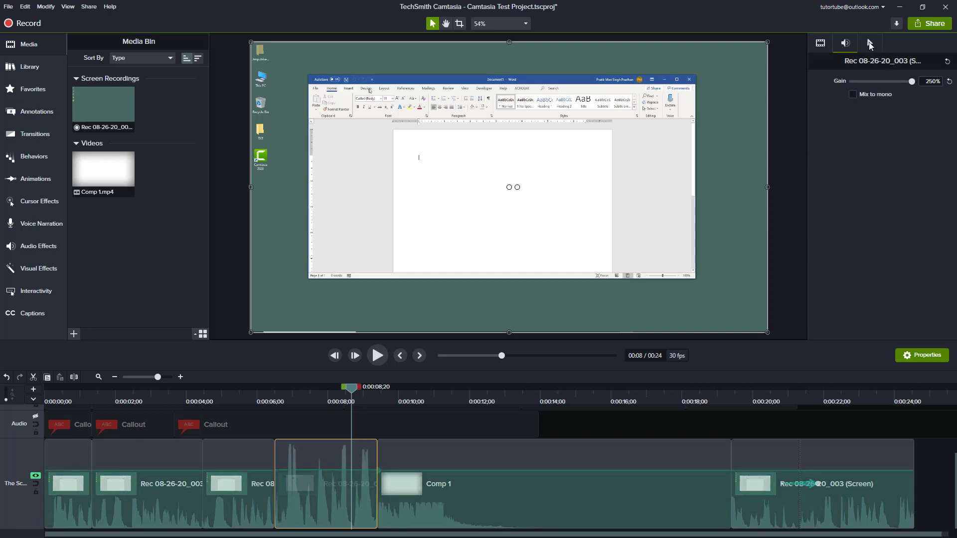
{"action": "left_click", "coordinate": [869, 43]}
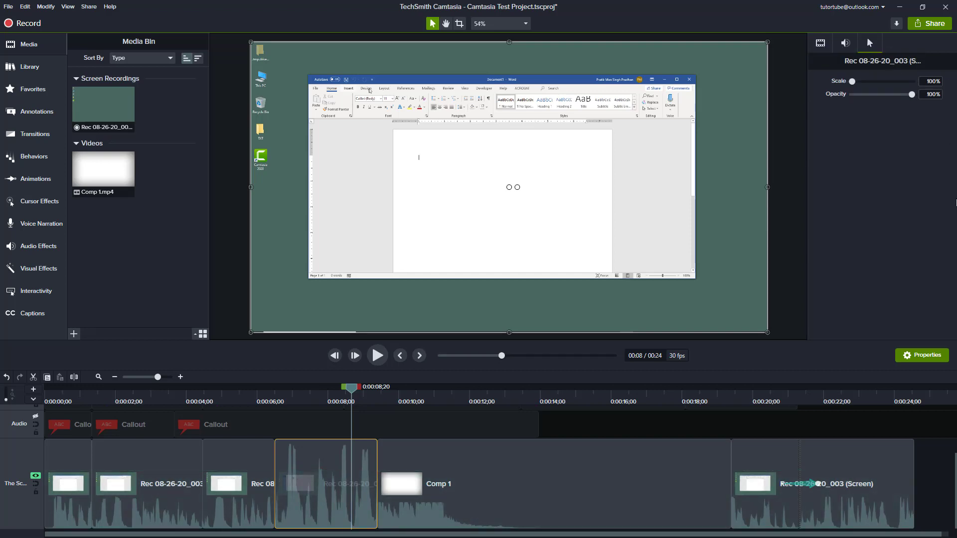